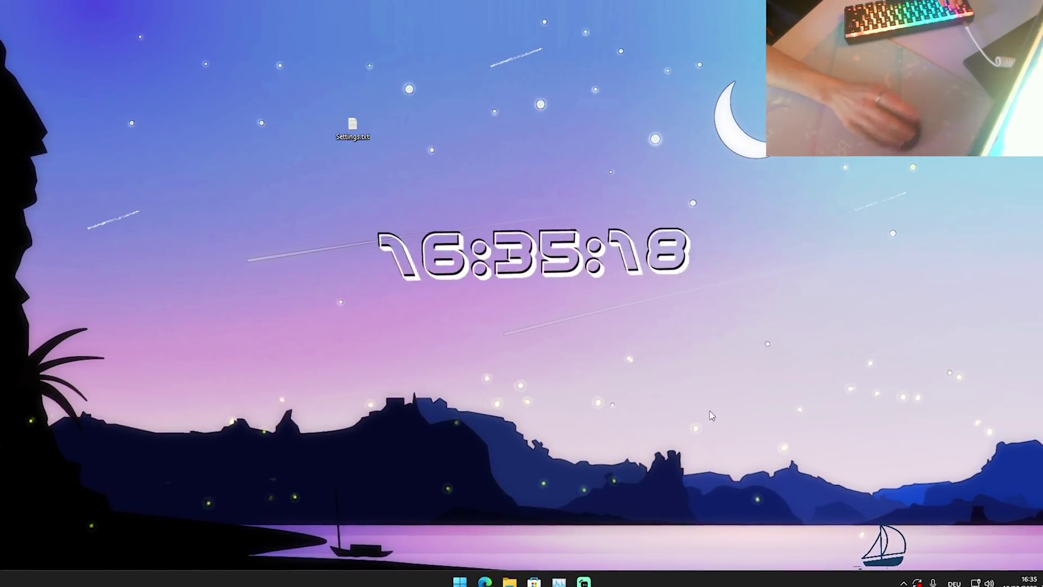
Copy the line 'delivery Optimization advanced settings' from Settings.txt, then close Notepad.
{"action": "double_click", "coordinate": [363, 133]}
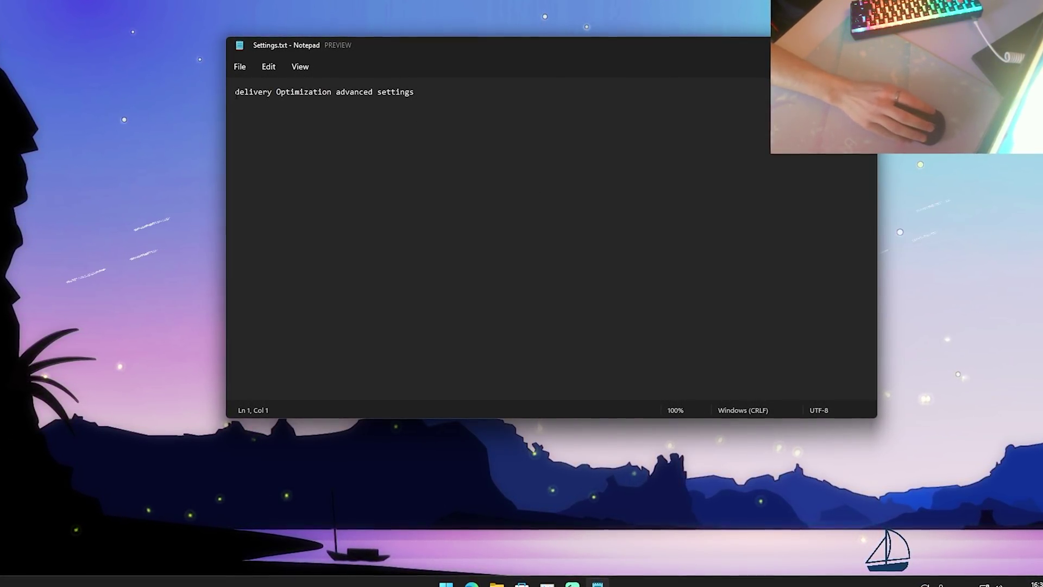
{"action": "left_click_drag", "start_coordinate": [233, 92], "coordinate": [480, 97]}
{"action": "key", "text": "ctrl+c"}
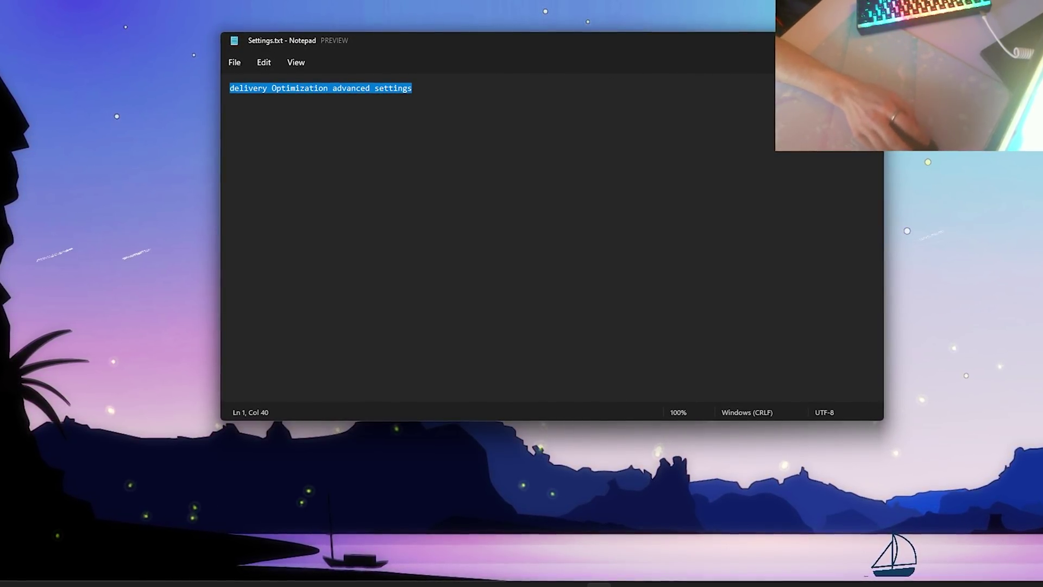
{"action": "key", "text": "alt+F4"}
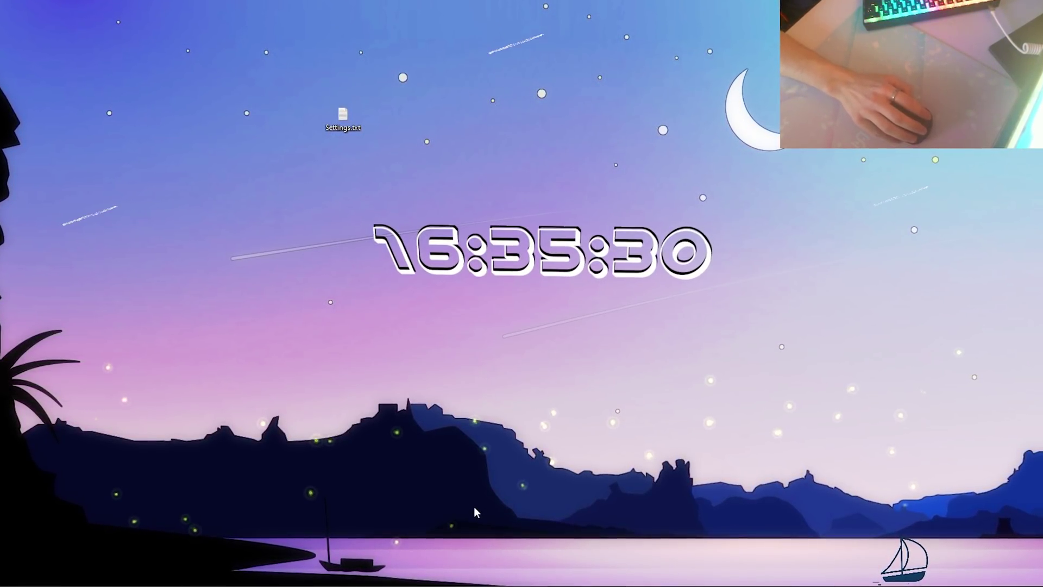
Search Windows for the pasted phrase and open the Delivery Optimization Advanced Settings page.
{"action": "key", "text": "super"}
{"action": "key", "text": "ctrl+v"}
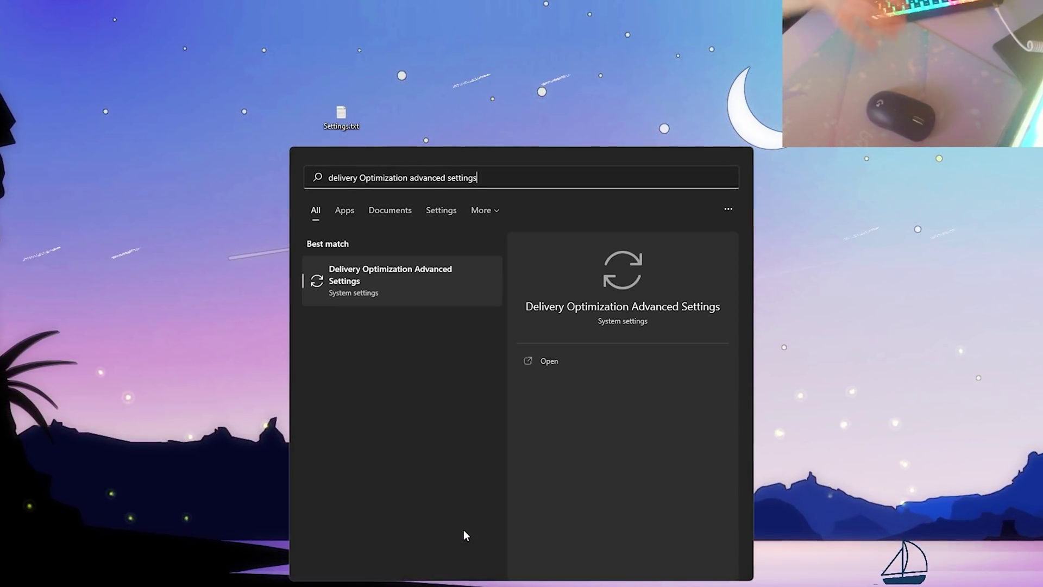
{"action": "left_click", "coordinate": [379, 289]}
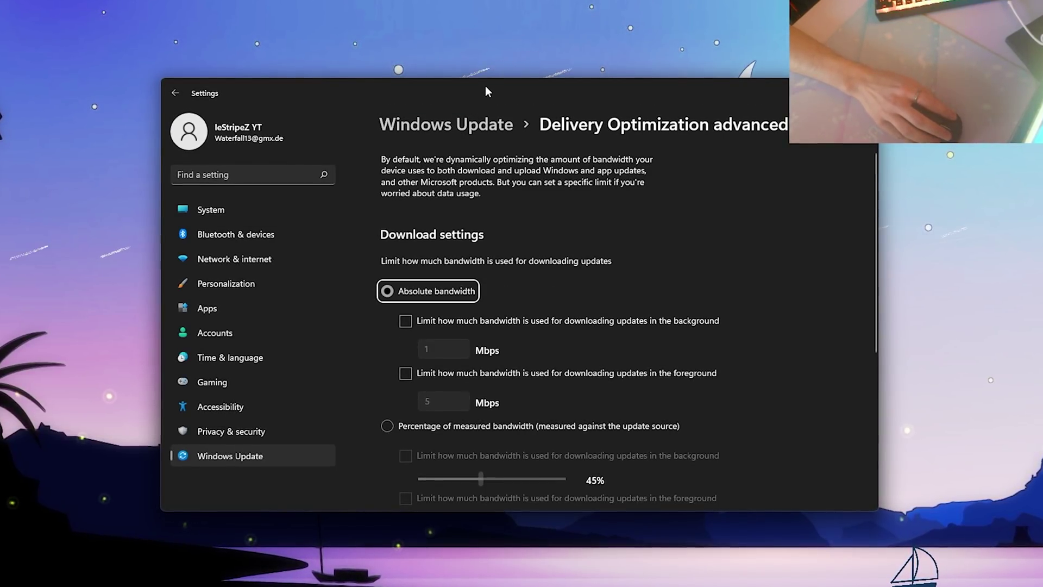
Move the Settings window up and right, then scroll down to the Upload settings section.
{"action": "left_click_drag", "start_coordinate": [486, 85], "coordinate": [542, 63]}
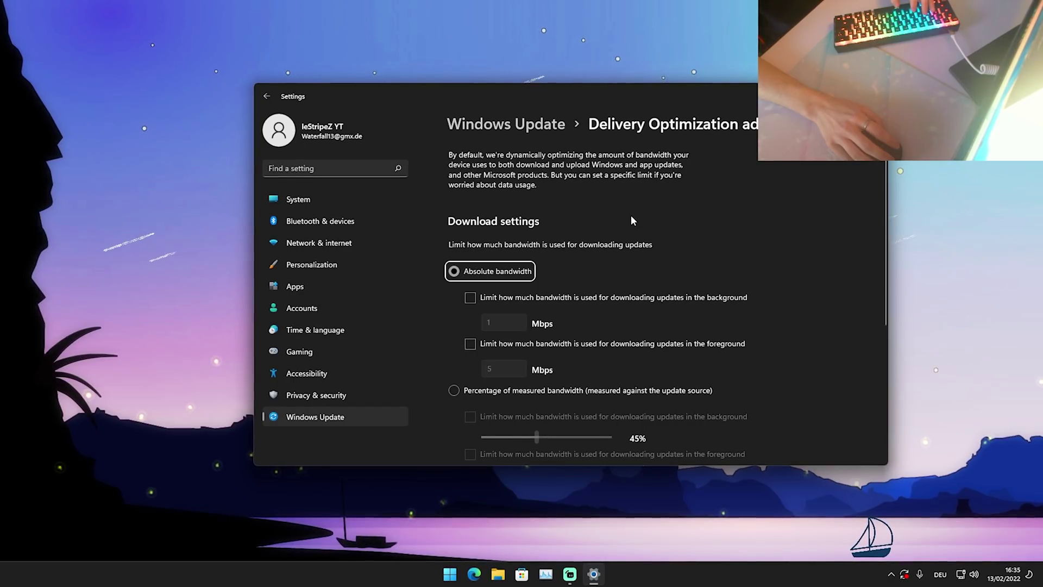
{"action": "scroll", "coordinate": [630, 215], "scroll_direction": "down", "scroll_amount": 5}
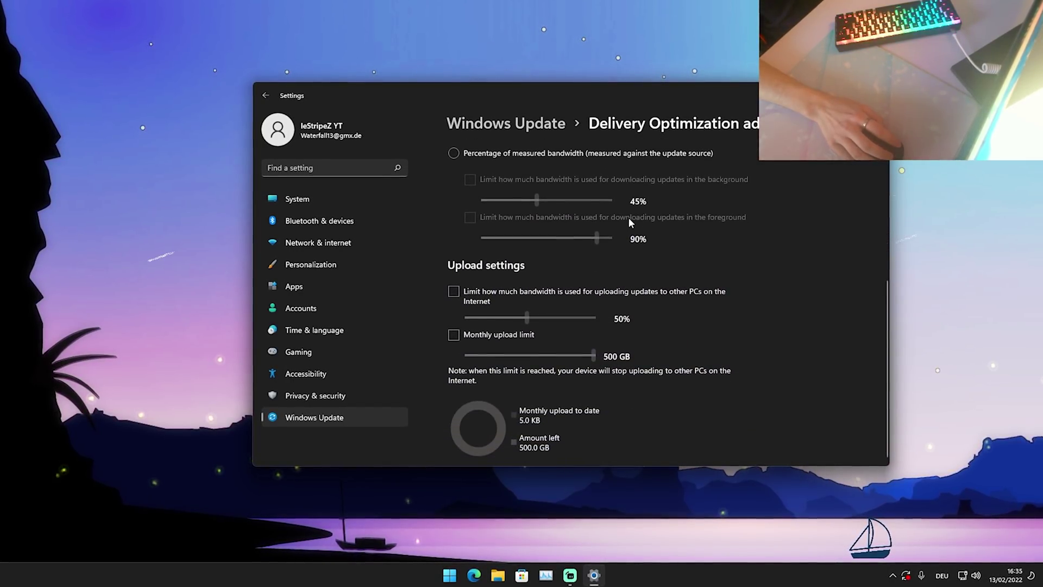
{"action": "scroll", "coordinate": [623, 217], "scroll_direction": "up", "scroll_amount": 3}
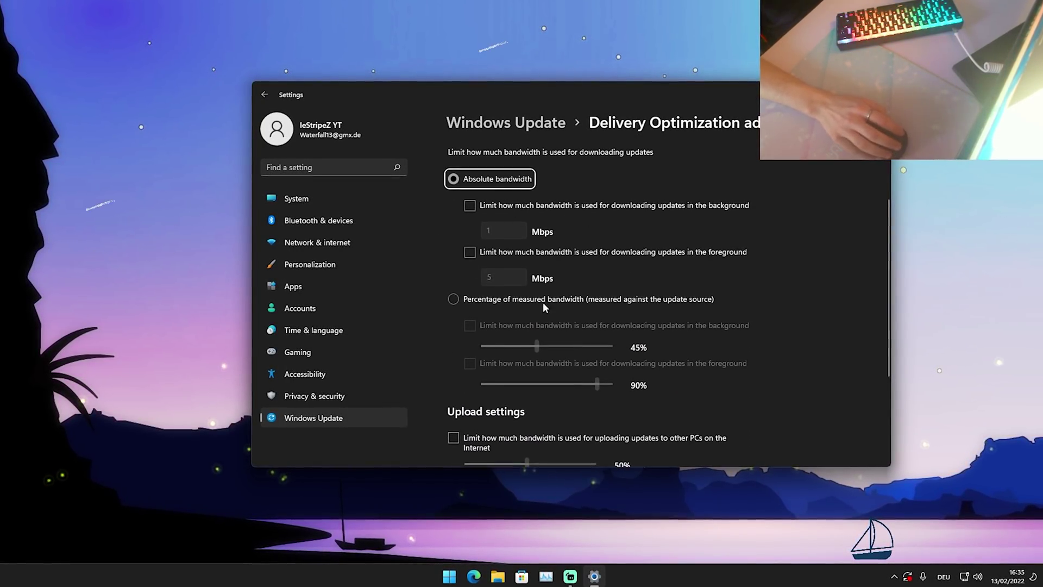
{"action": "scroll", "coordinate": [471, 194], "scroll_direction": "down", "scroll_amount": 1}
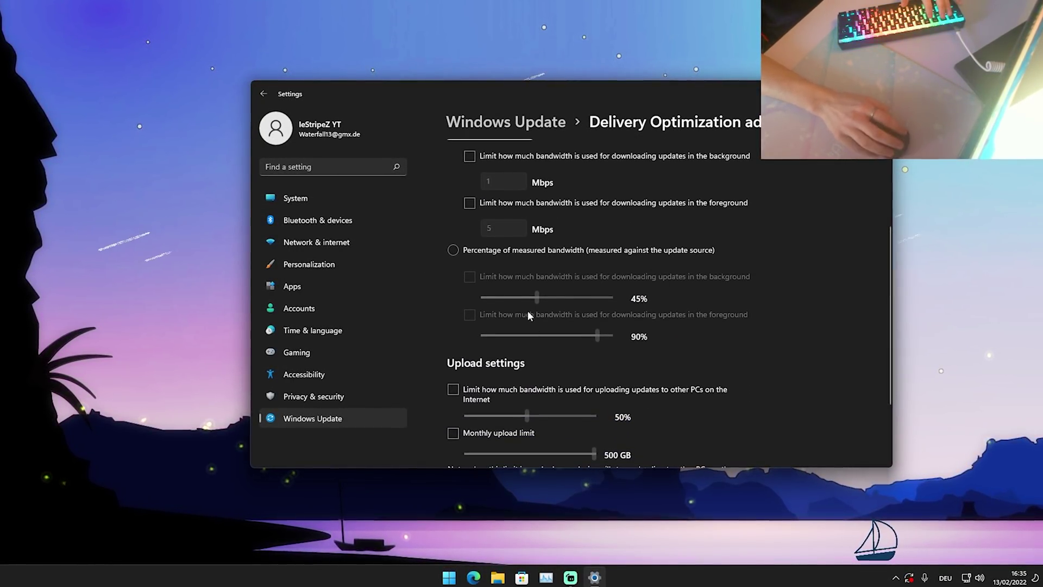
{"action": "scroll", "coordinate": [576, 294], "scroll_direction": "down", "scroll_amount": 2}
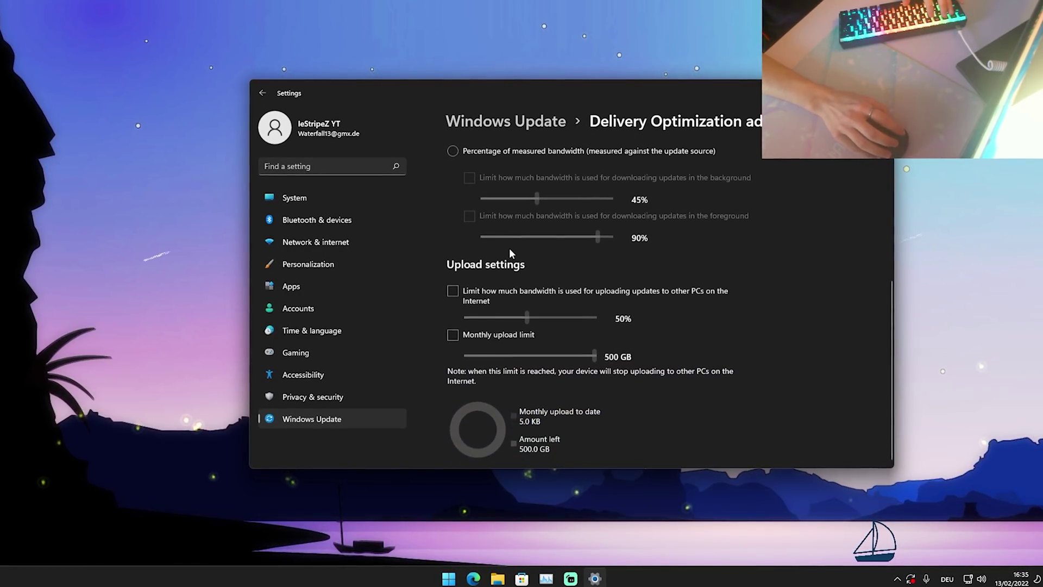
Enable both upload limits, with upload bandwidth at 5% and the monthly upload cap at 5 GB.
{"action": "left_click", "coordinate": [453, 291]}
{"action": "left_click", "coordinate": [452, 334]}
{"action": "left_click_drag", "start_coordinate": [527, 318], "coordinate": [432, 315]}
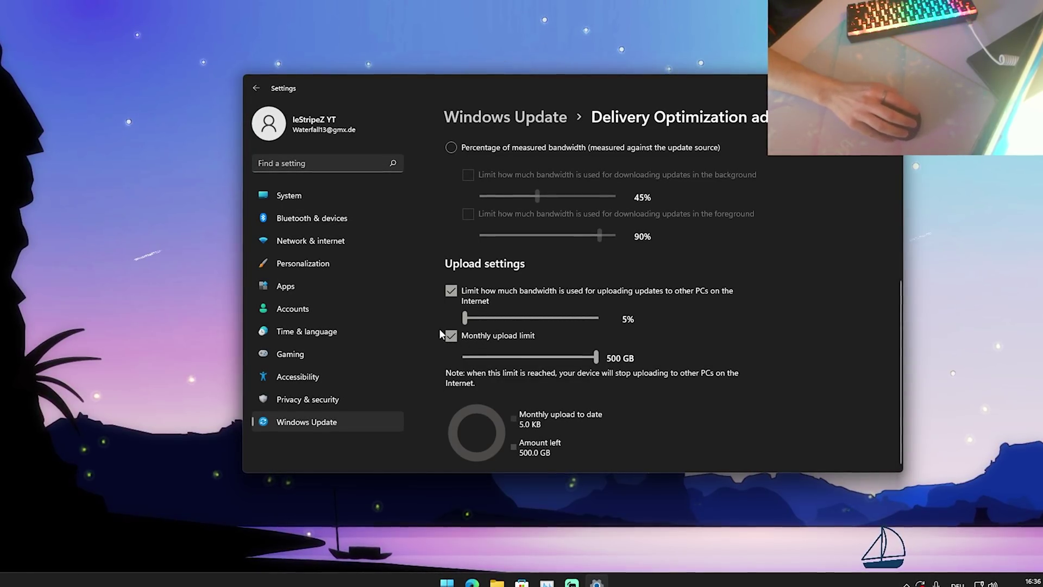
{"action": "left_click_drag", "start_coordinate": [596, 357], "coordinate": [448, 356]}
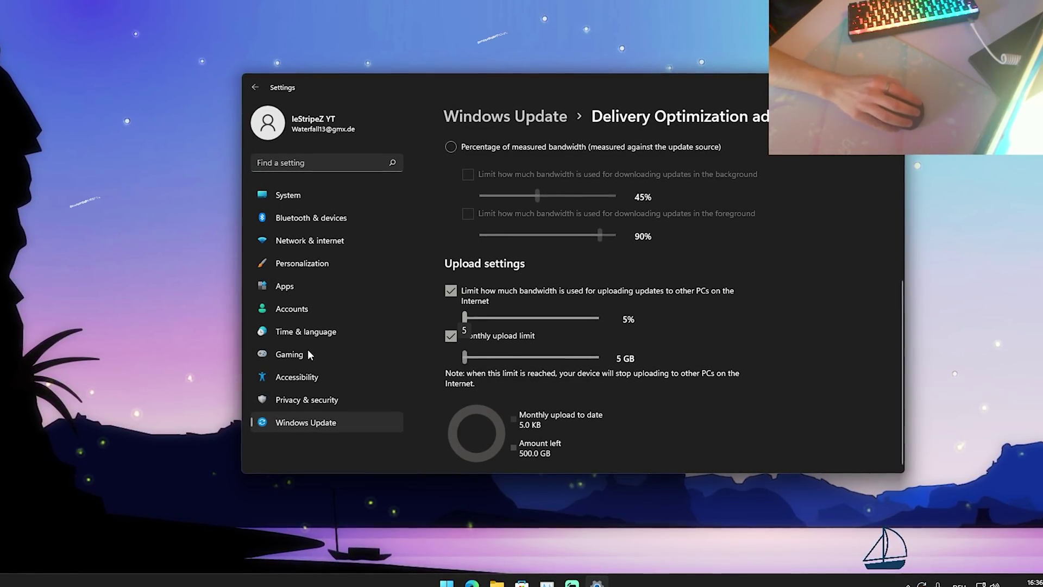
{"action": "left_click_drag", "start_coordinate": [307, 354], "coordinate": [315, 358]}
{"action": "scroll", "coordinate": [523, 263], "scroll_direction": "up", "scroll_amount": 2}
{"action": "scroll", "coordinate": [733, 392], "scroll_direction": "down", "scroll_amount": 2}
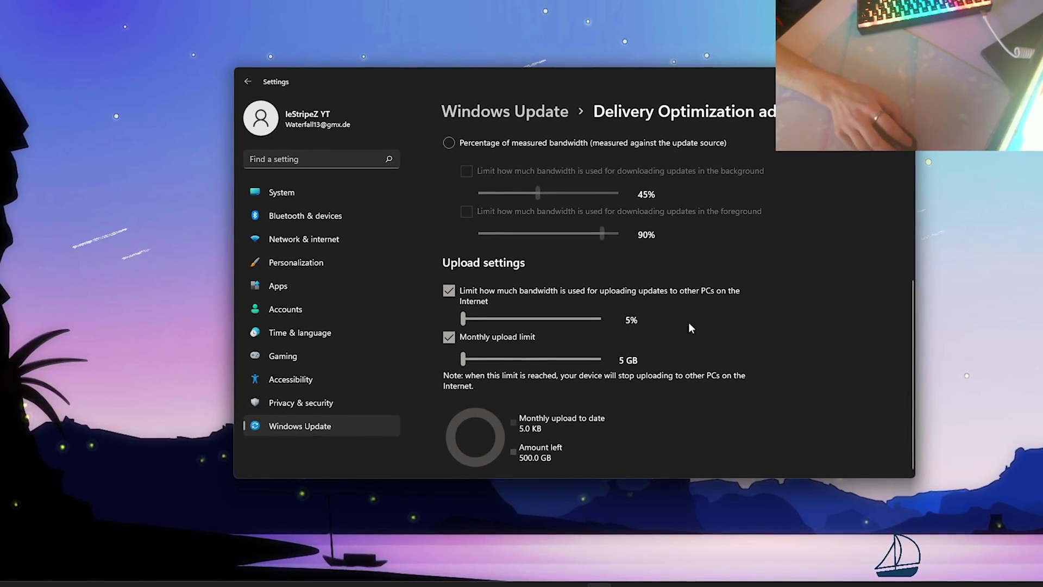
{"action": "scroll", "coordinate": [660, 407], "scroll_direction": "up", "scroll_amount": 4}
{"action": "scroll", "coordinate": [658, 413], "scroll_direction": "down", "scroll_amount": 4}
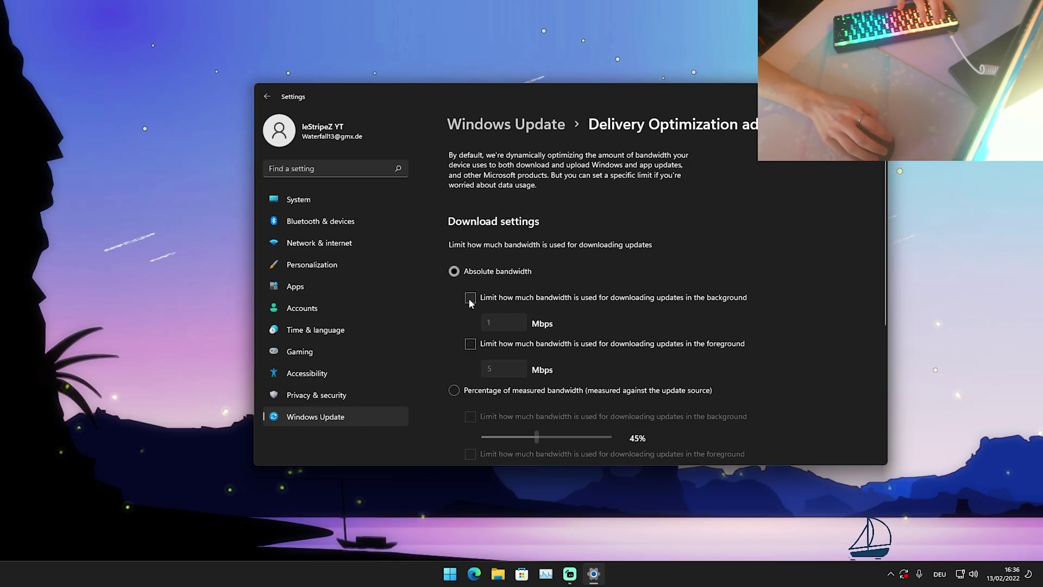
Enable the absolute background download limit at 1 Mbps and the foreground limit at 5 Mbps.
{"action": "left_click", "coordinate": [471, 344]}
{"action": "key", "text": "Tab"}
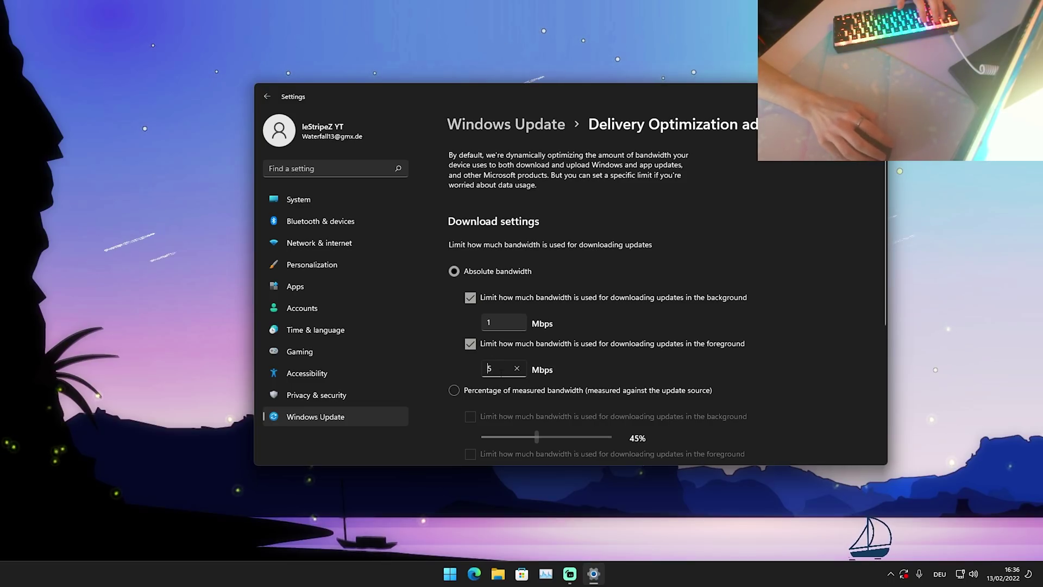
{"action": "left_click", "coordinate": [596, 373]}
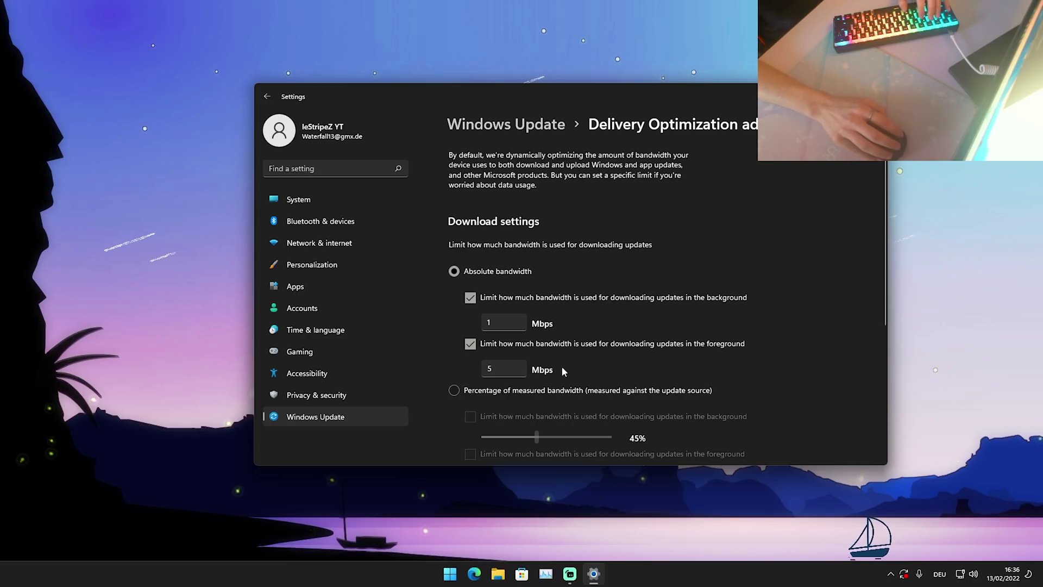
{"action": "scroll", "coordinate": [506, 367], "scroll_direction": "down", "scroll_amount": 1}
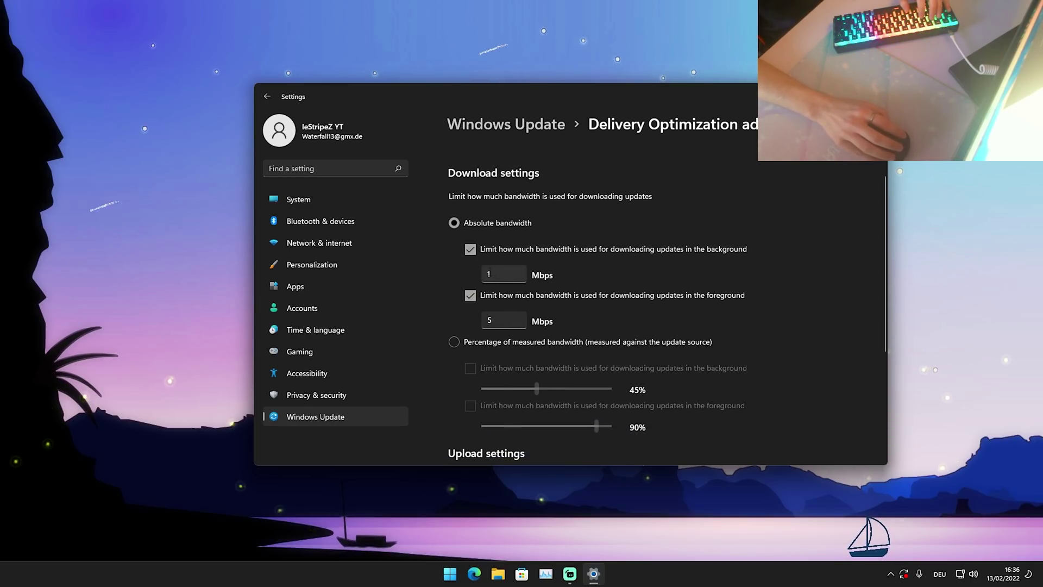
{"action": "scroll", "coordinate": [498, 267], "scroll_direction": "down", "scroll_amount": 2}
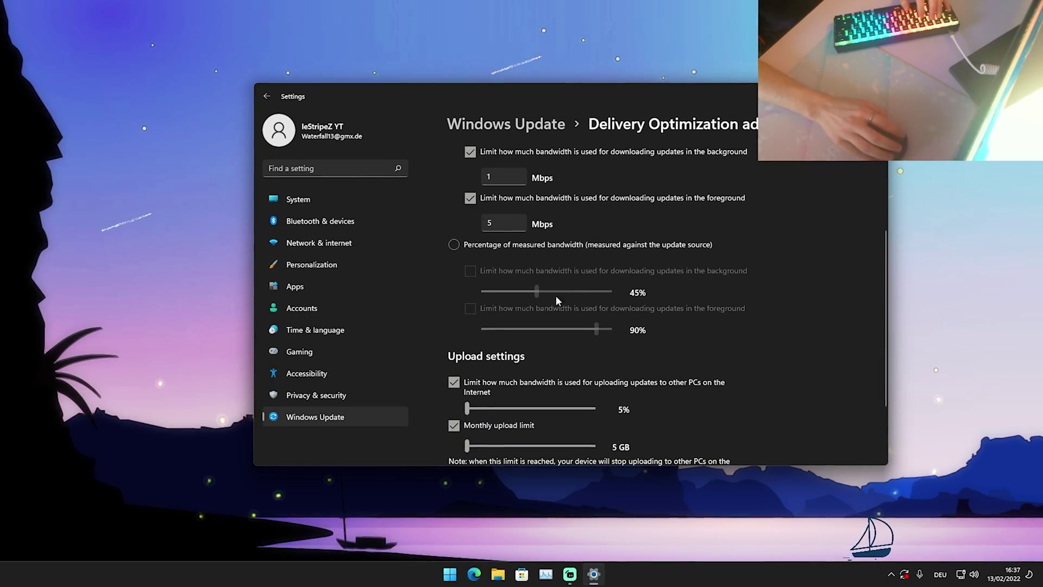
Switch to percentage-of-measured-bandwidth limits, background at 5% and foreground enabled at 90%.
{"action": "left_click", "coordinate": [454, 245]}
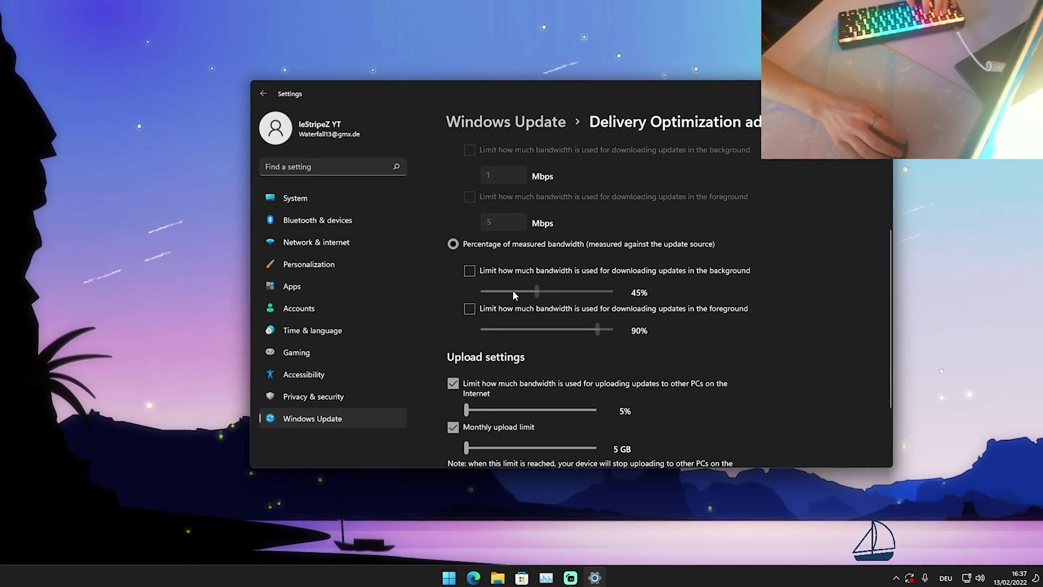
{"action": "left_click", "coordinate": [492, 271]}
{"action": "left_click_drag", "start_coordinate": [536, 291], "coordinate": [482, 291]}
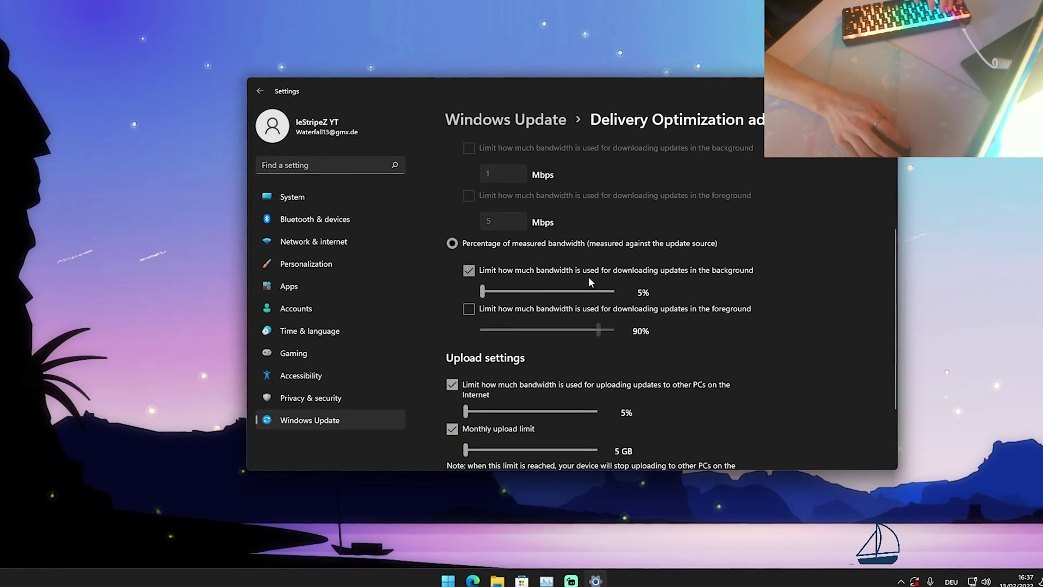
{"action": "scroll", "coordinate": [625, 283], "scroll_direction": "up", "scroll_amount": 1}
{"action": "scroll", "coordinate": [646, 299], "scroll_direction": "down", "scroll_amount": 2}
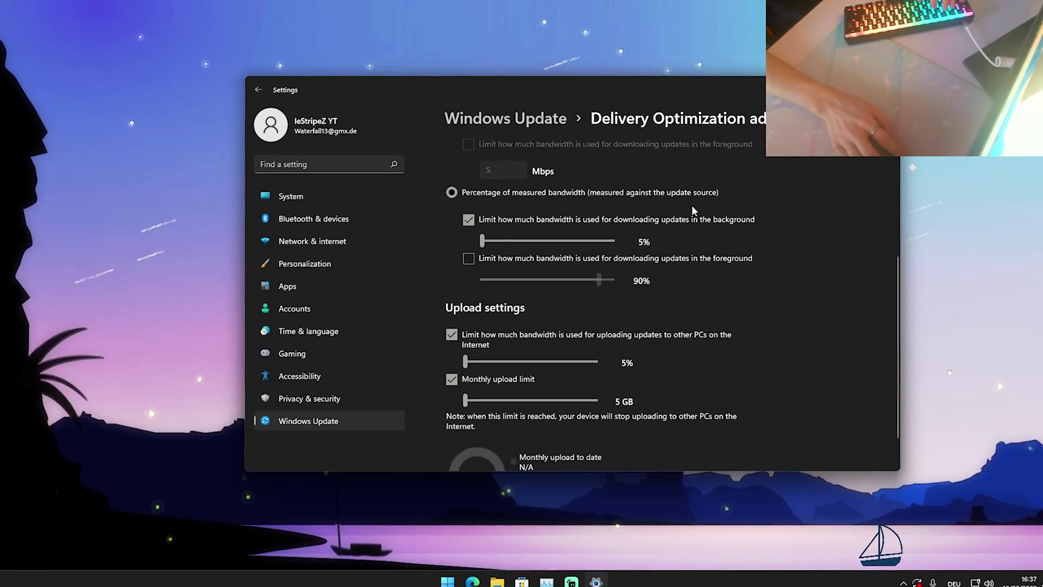
{"action": "left_click", "coordinate": [468, 259]}
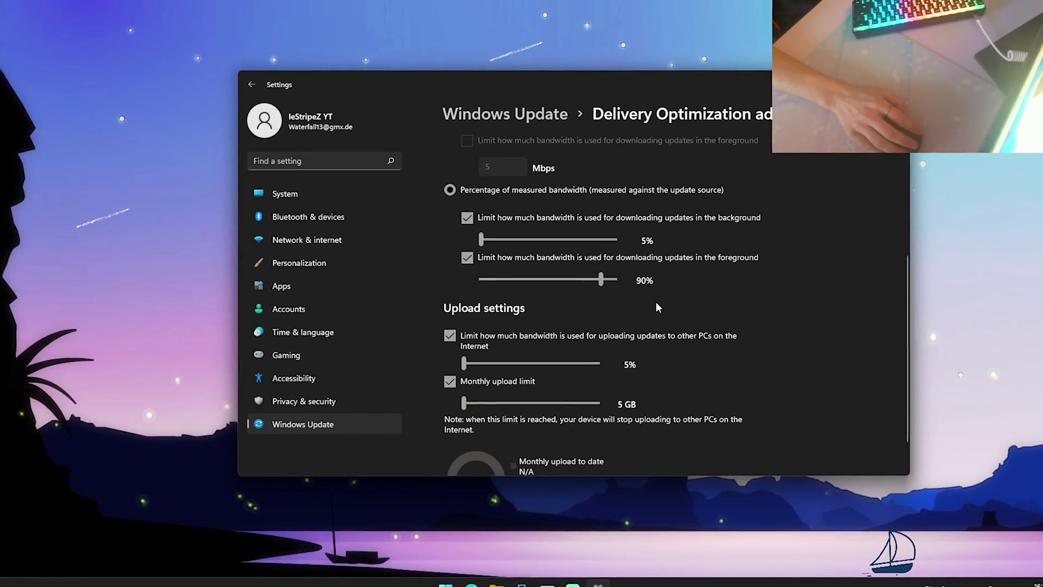
Confirm the background download and upload sliders sit at 5%, then bring up the LeStripez blog.
{"action": "scroll", "coordinate": [654, 315], "scroll_direction": "down", "scroll_amount": 1}
{"action": "scroll", "coordinate": [633, 347], "scroll_direction": "up", "scroll_amount": 5}
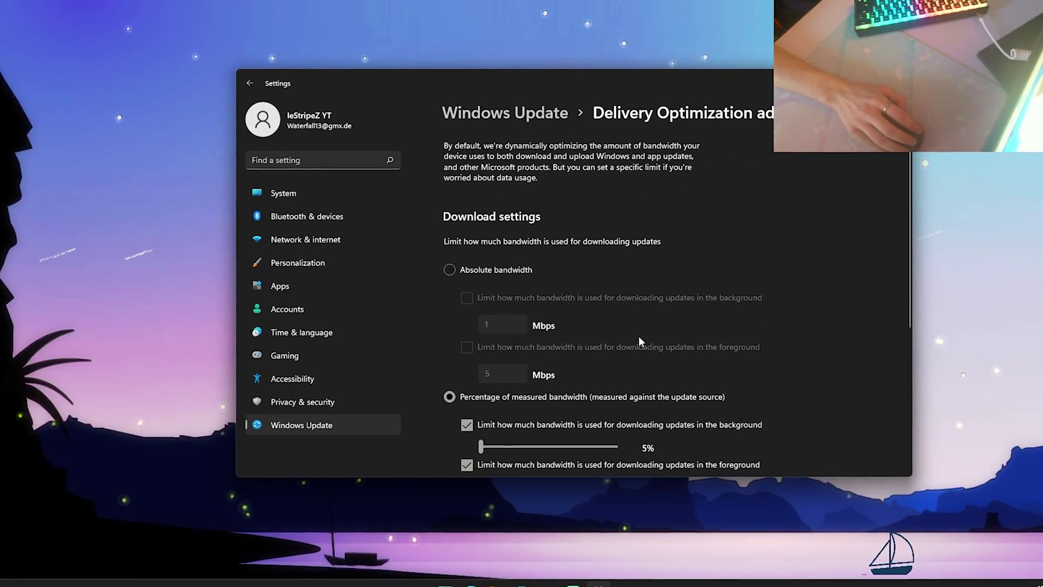
{"action": "scroll", "coordinate": [692, 258], "scroll_direction": "down", "scroll_amount": 5}
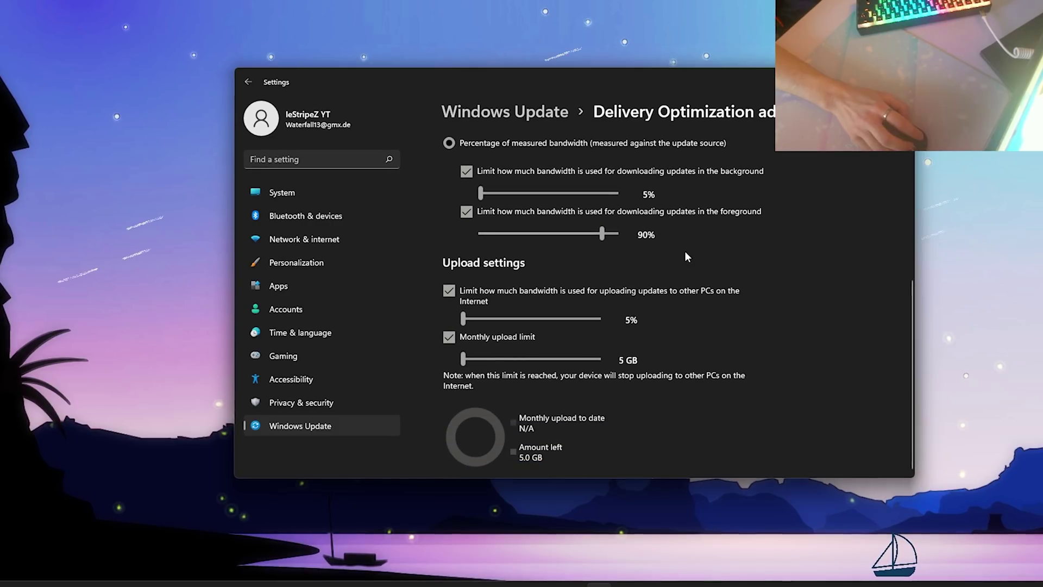
{"action": "scroll", "coordinate": [738, 409], "scroll_direction": "up", "scroll_amount": 3}
{"action": "scroll", "coordinate": [521, 288], "scroll_direction": "up", "scroll_amount": 3}
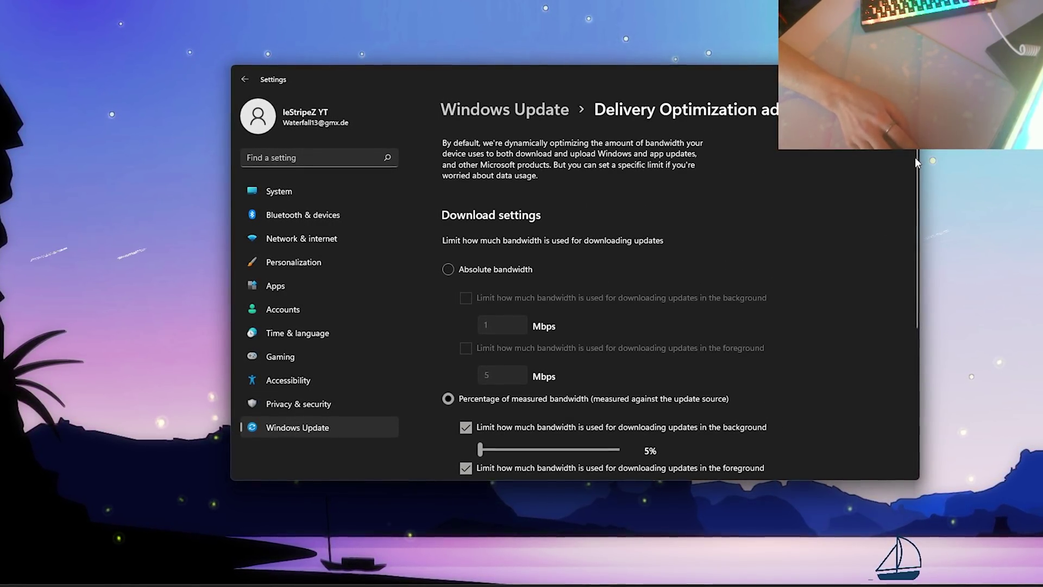
{"action": "left_click_drag", "start_coordinate": [918, 158], "coordinate": [937, 310]}
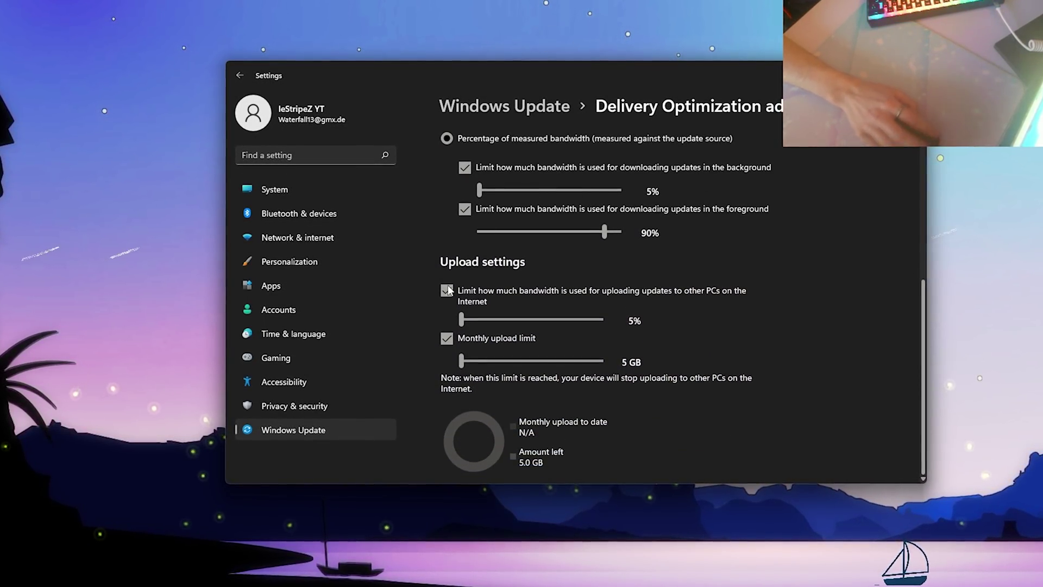
{"action": "scroll", "coordinate": [836, 159], "scroll_direction": "up", "scroll_amount": 4}
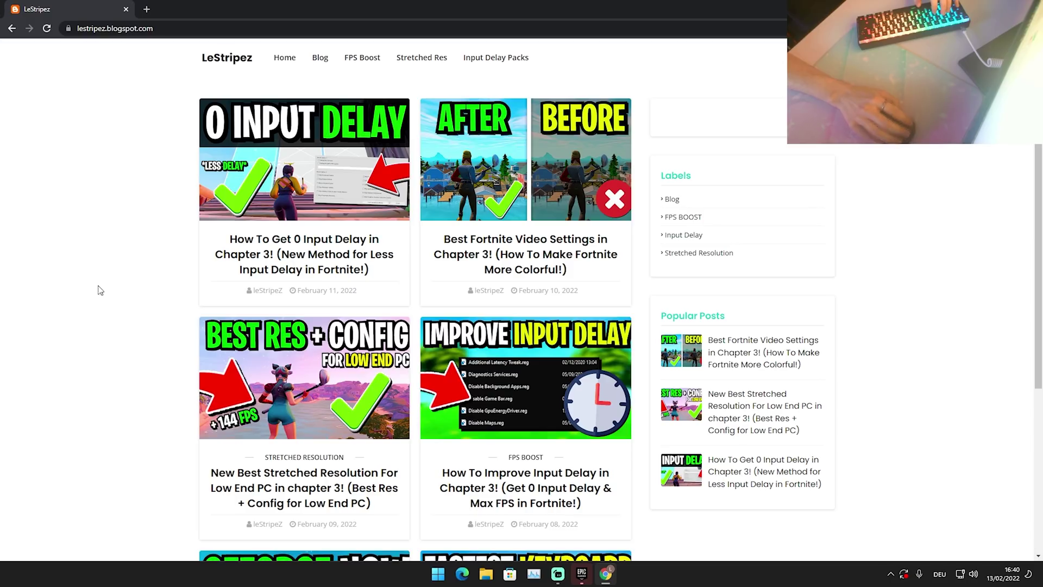
Open the How To Improve Input Delay post and follow its DOWNLOAD link to Reduce Delay Windows.zip.
{"action": "scroll", "coordinate": [543, 391], "scroll_direction": "down", "scroll_amount": 1}
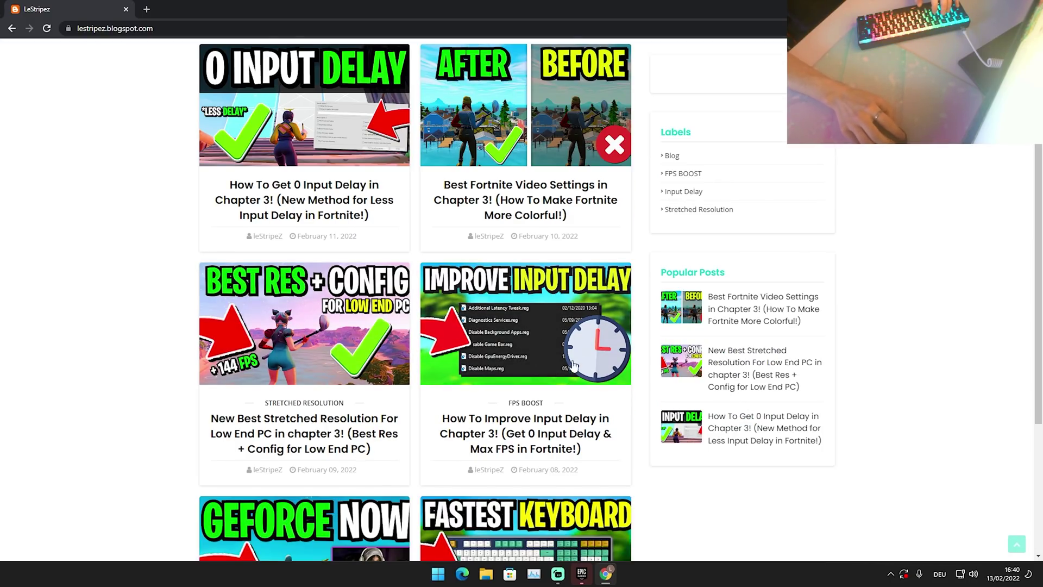
{"action": "scroll", "coordinate": [434, 288], "scroll_direction": "up", "scroll_amount": 1}
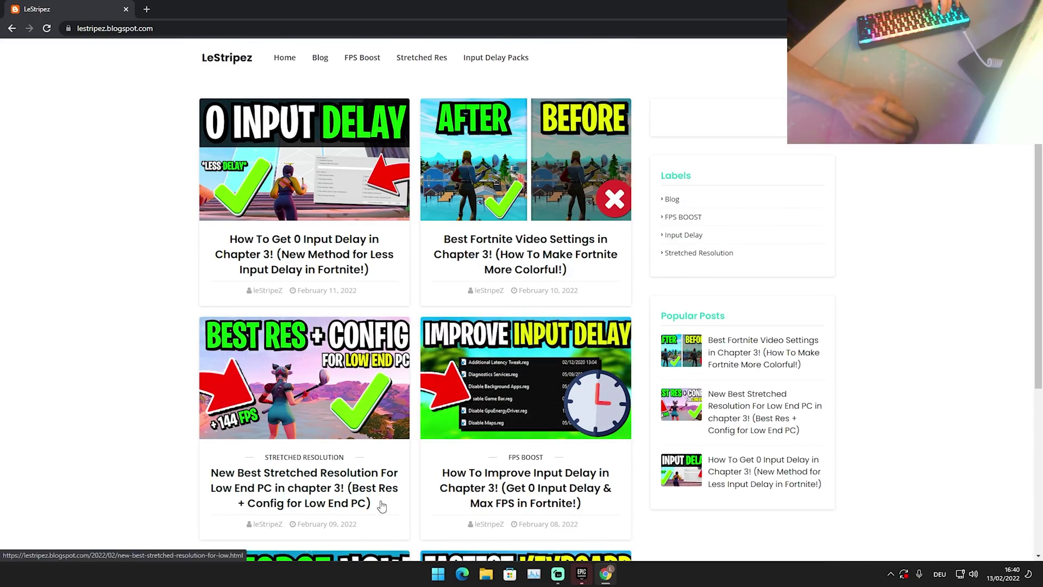
{"action": "scroll", "coordinate": [497, 374], "scroll_direction": "down", "scroll_amount": 3}
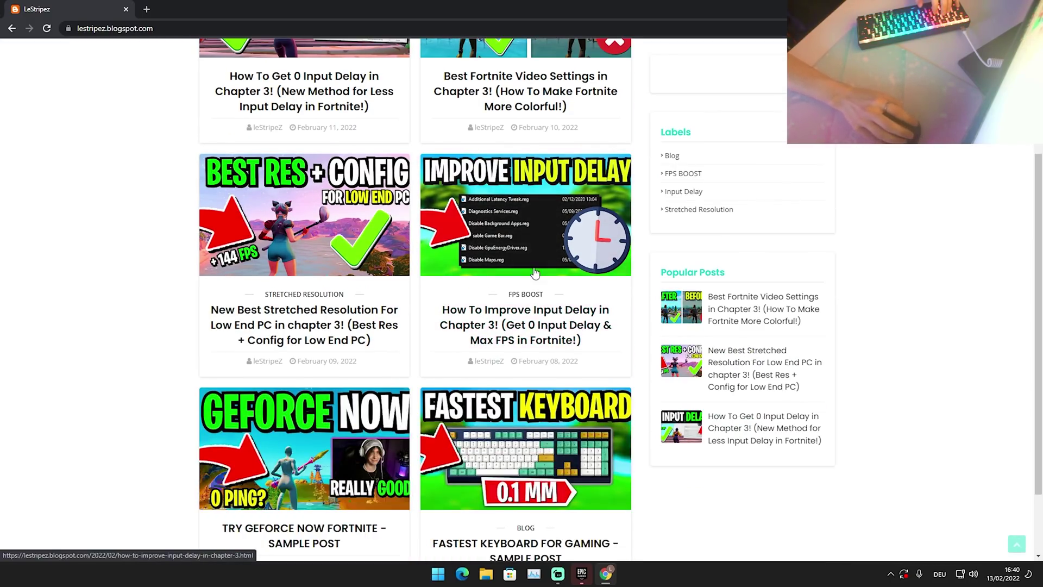
{"action": "left_click", "coordinate": [506, 239]}
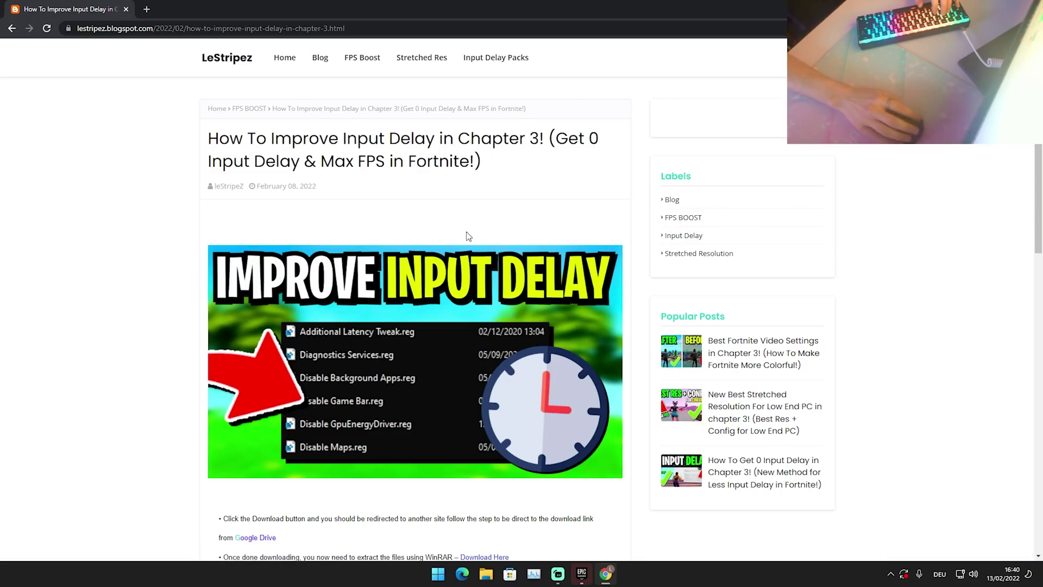
{"action": "scroll", "coordinate": [393, 200], "scroll_direction": "down", "scroll_amount": 3}
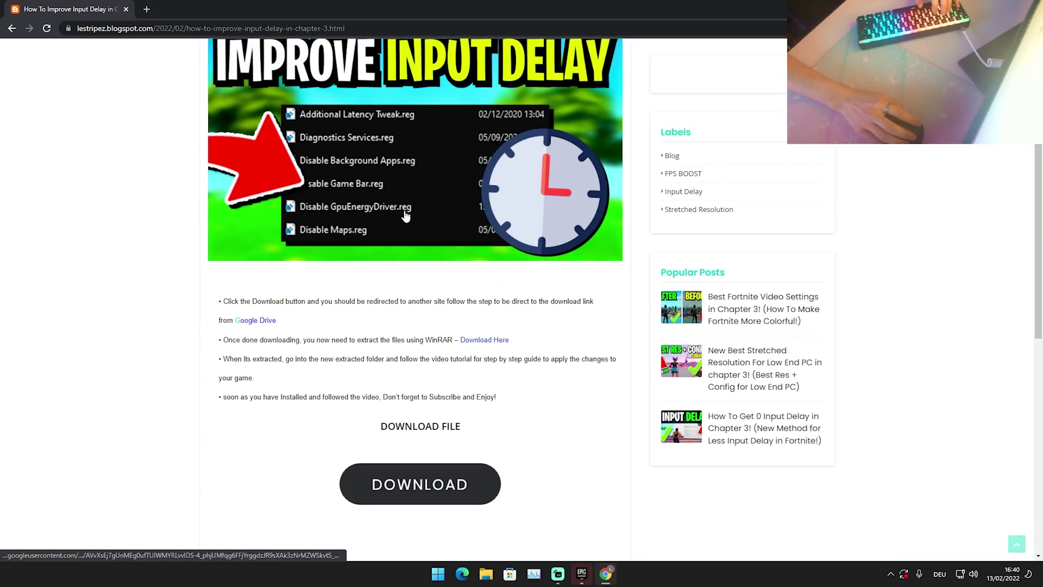
{"action": "scroll", "coordinate": [419, 228], "scroll_direction": "up", "scroll_amount": 2}
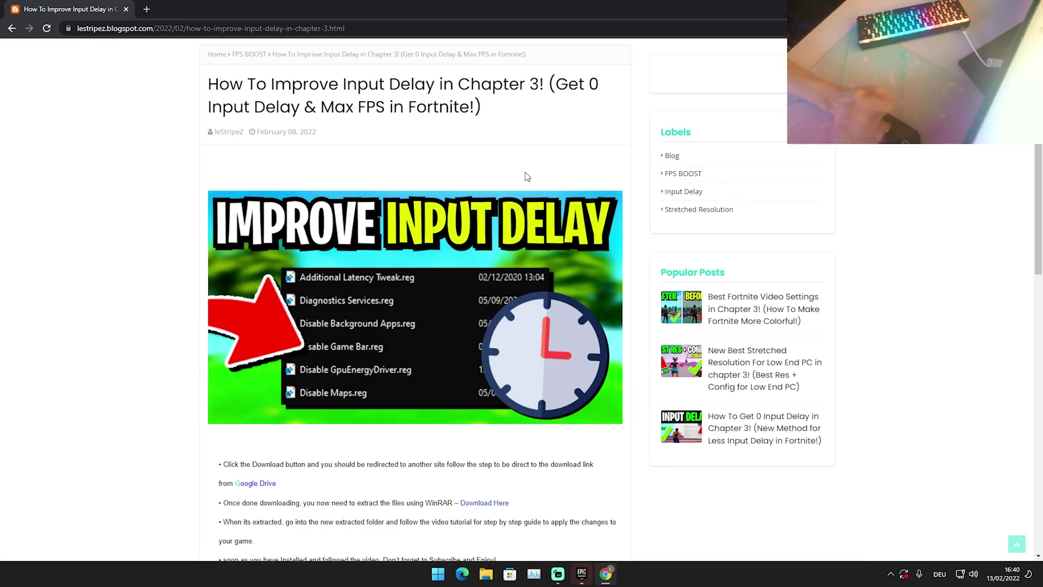
{"action": "scroll", "coordinate": [558, 195], "scroll_direction": "down", "scroll_amount": 3}
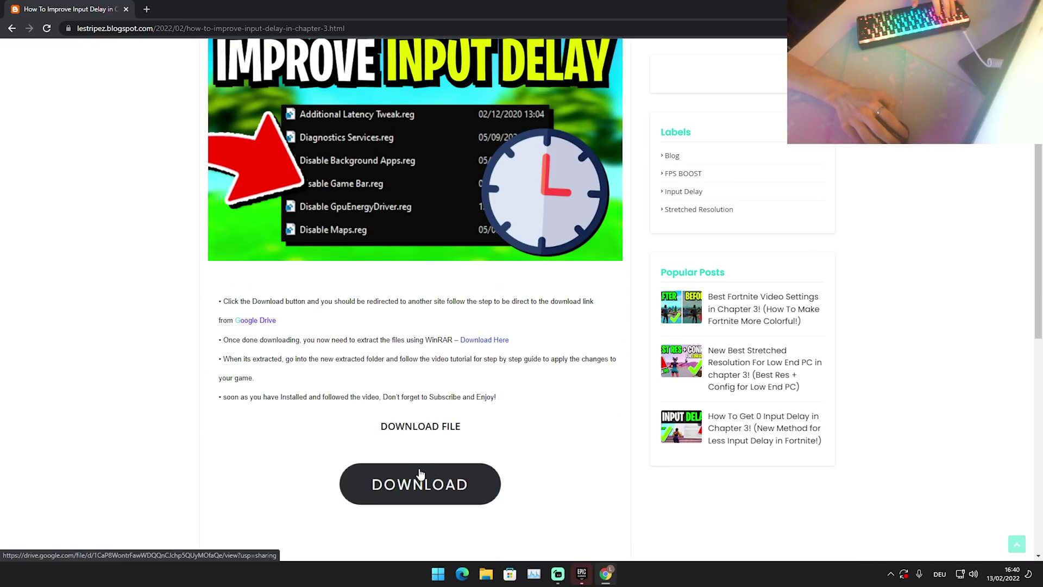
{"action": "scroll", "coordinate": [424, 475], "scroll_direction": "down", "scroll_amount": 2}
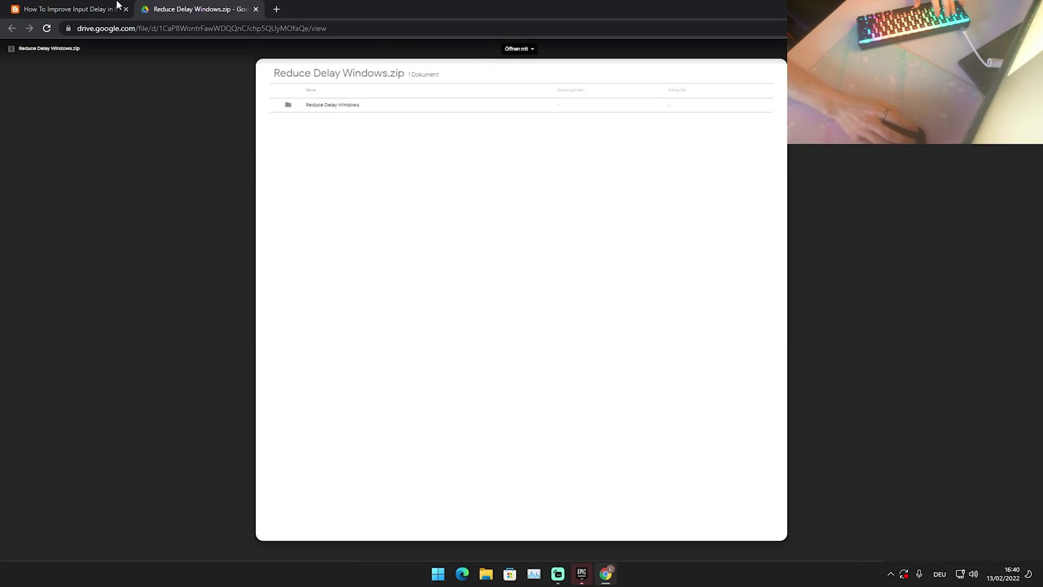
Return to the Improve Input Delay post, view its thumbnail enlarged, then go back to the blog's post grid.
{"action": "left_click", "coordinate": [88, 6]}
{"action": "scroll", "coordinate": [418, 362], "scroll_direction": "up", "scroll_amount": 3}
{"action": "scroll", "coordinate": [442, 354], "scroll_direction": "down", "scroll_amount": 3}
{"action": "scroll", "coordinate": [433, 375], "scroll_direction": "up", "scroll_amount": 3}
{"action": "left_click", "coordinate": [489, 237]}
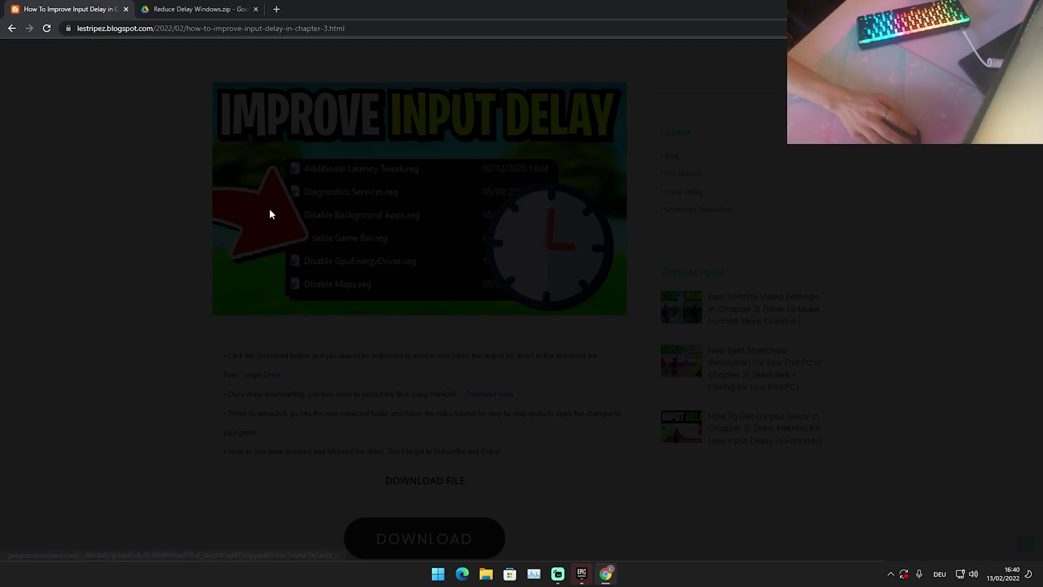
{"action": "key", "text": "alt+Left"}
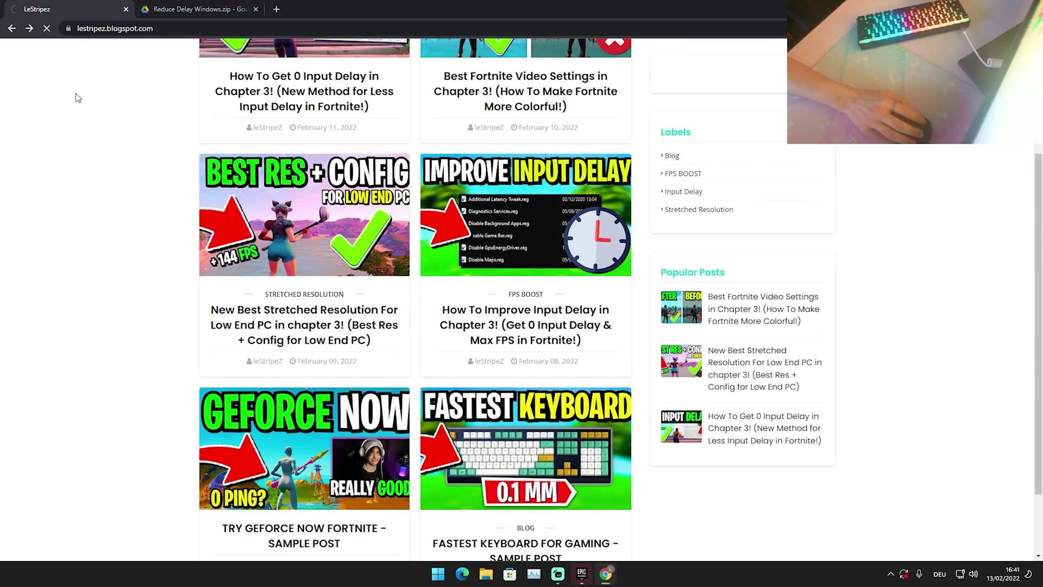
{"action": "left_click", "coordinate": [11, 28]}
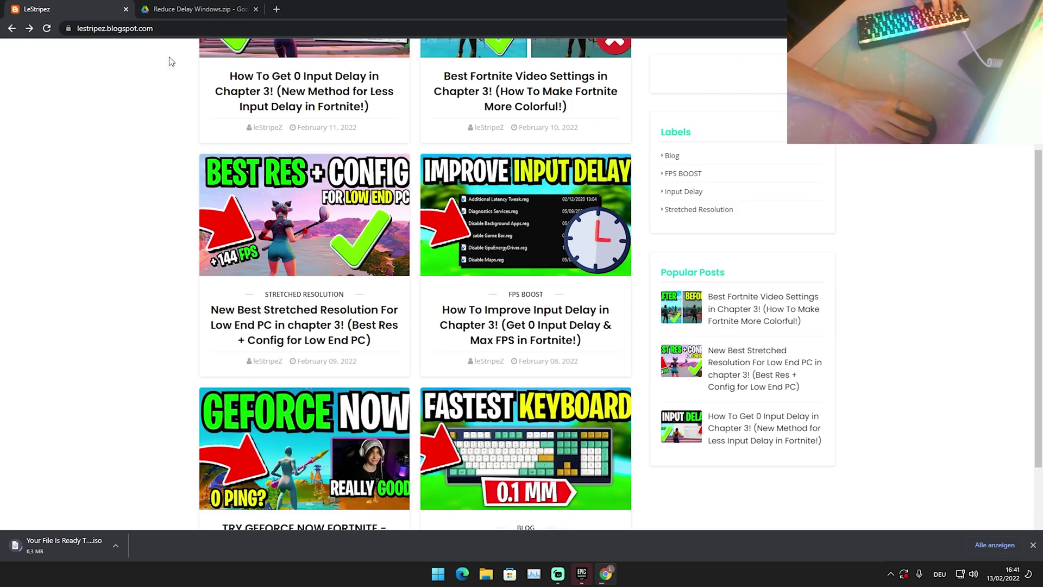
{"action": "scroll", "coordinate": [304, 217], "scroll_direction": "up", "scroll_amount": 3}
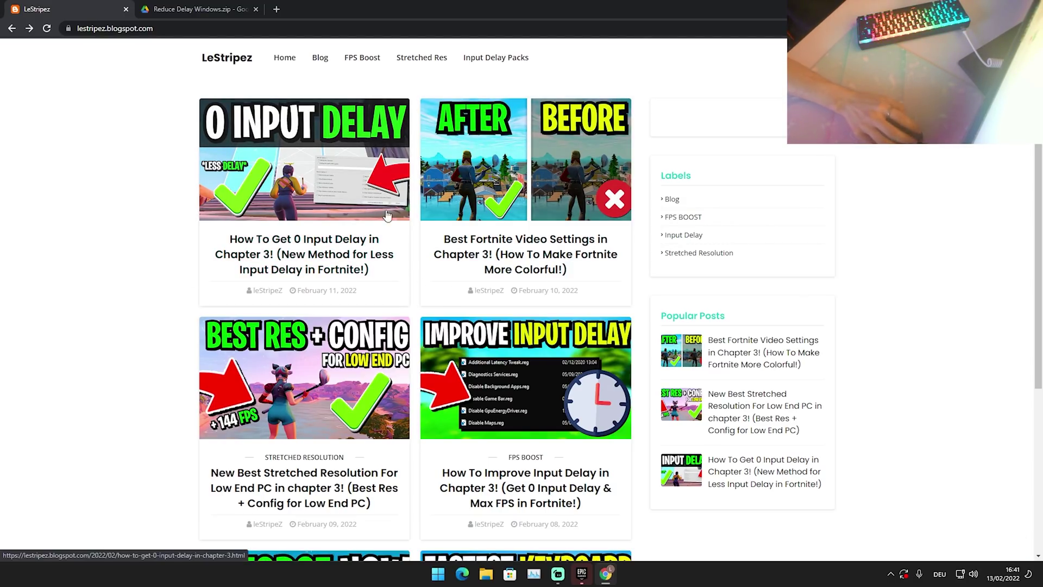
{"action": "scroll", "coordinate": [459, 197], "scroll_direction": "down", "scroll_amount": 2}
{"action": "scroll", "coordinate": [459, 196], "scroll_direction": "up", "scroll_amount": 2}
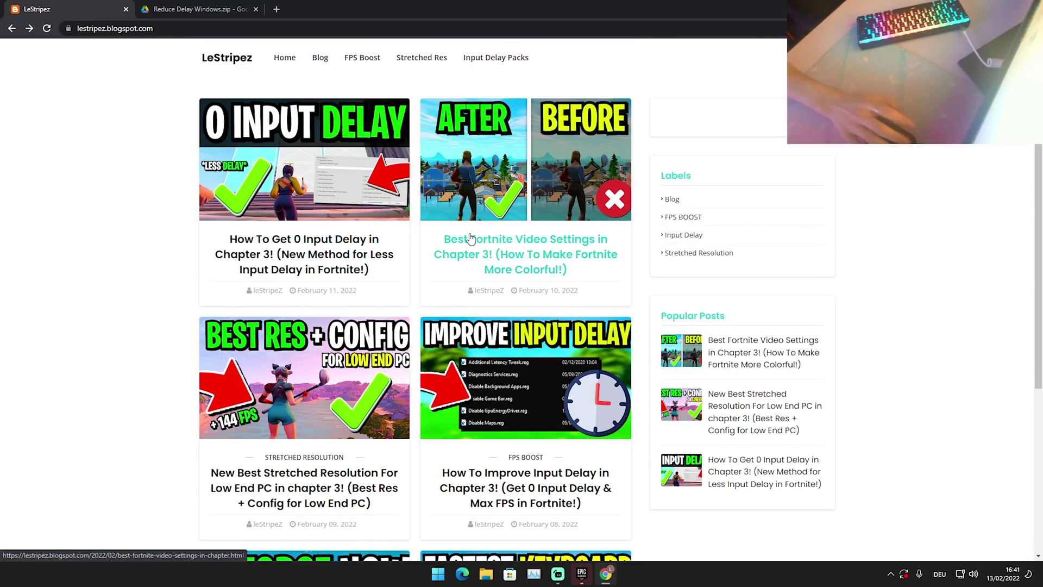
Check the Reduce Delay Windows.zip tab, then return to the LeStripez blog tab.
{"action": "left_click", "coordinate": [198, 8]}
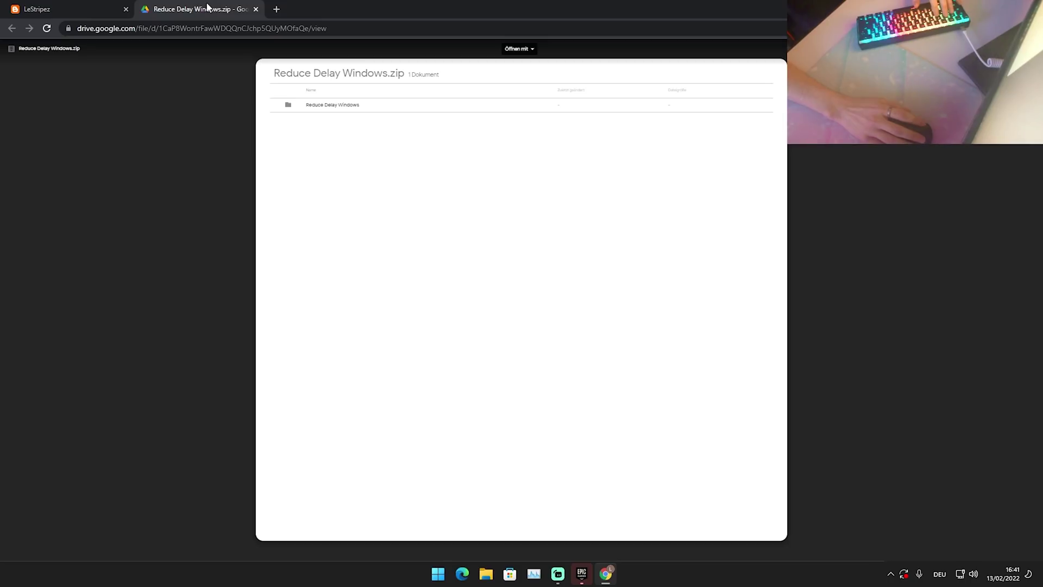
{"action": "left_click", "coordinate": [106, 8]}
{"action": "left_click", "coordinate": [197, 7]}
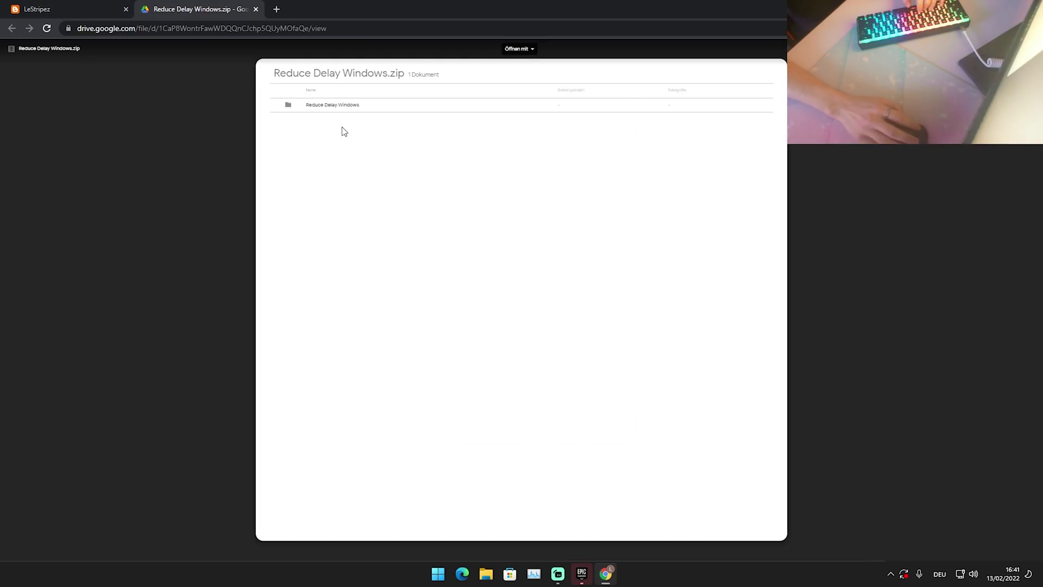
{"action": "left_click", "coordinate": [70, 8]}
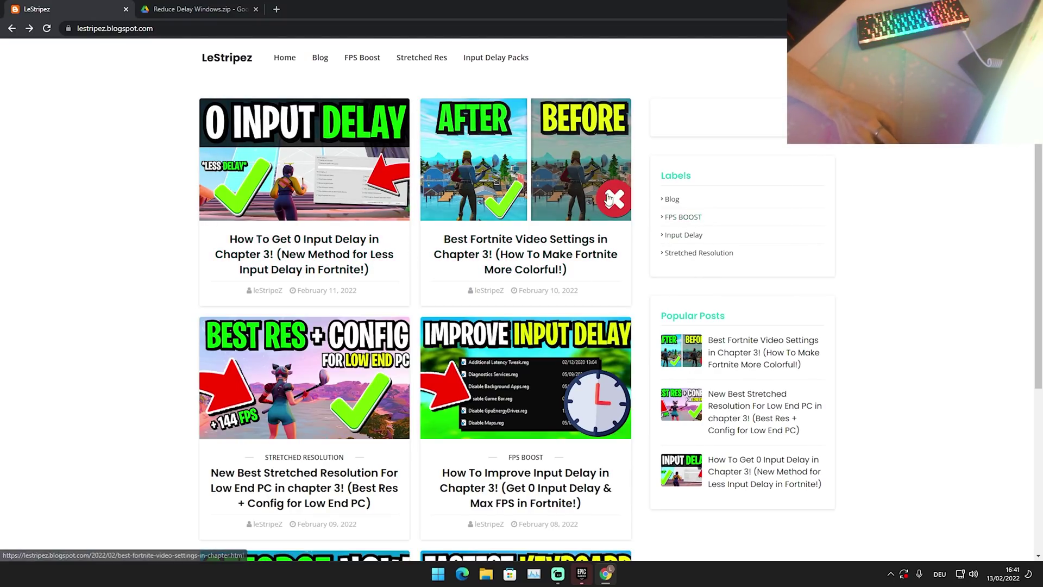
Open the Best Fortnite Video Settings post, back out of the RAID ad, and scroll its download instructions.
{"action": "left_click", "coordinate": [509, 251]}
{"action": "scroll", "coordinate": [349, 228], "scroll_direction": "down", "scroll_amount": 2}
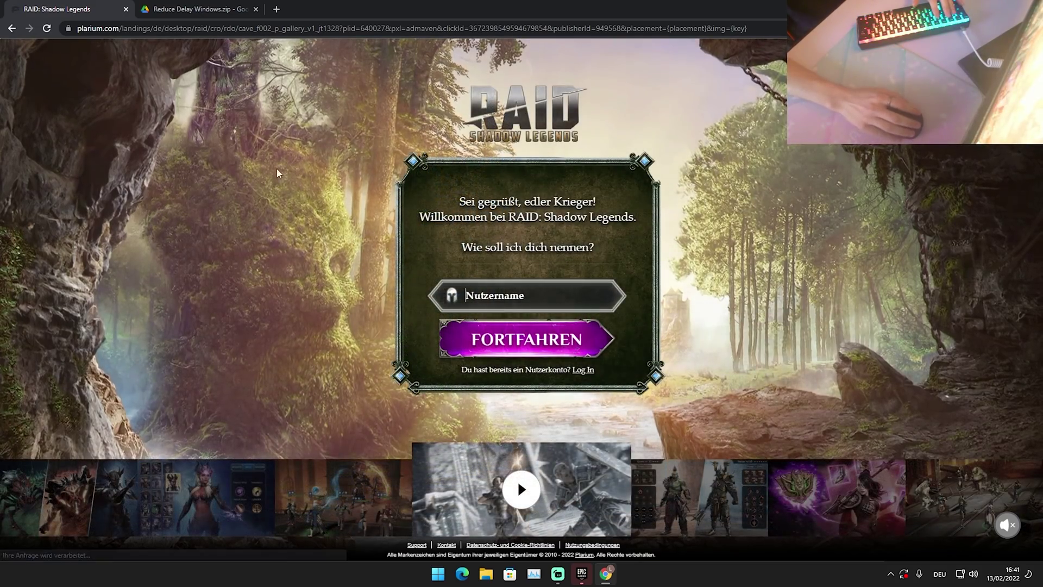
{"action": "key", "text": "alt+Left"}
{"action": "scroll", "coordinate": [514, 244], "scroll_direction": "up", "scroll_amount": 2}
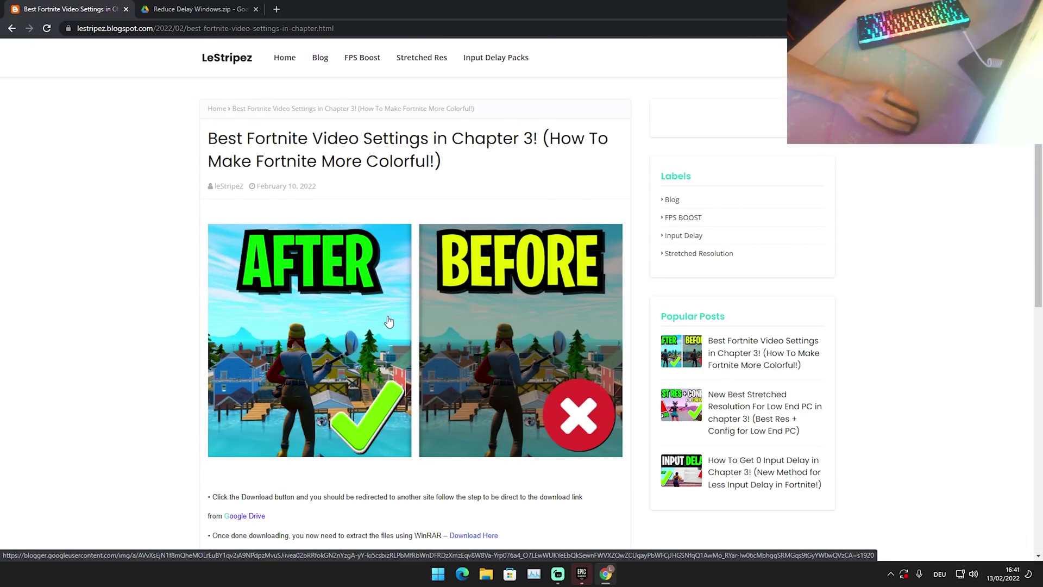
{"action": "scroll", "coordinate": [385, 320], "scroll_direction": "down", "scroll_amount": 4}
{"action": "scroll", "coordinate": [419, 505], "scroll_direction": "up", "scroll_amount": 4}
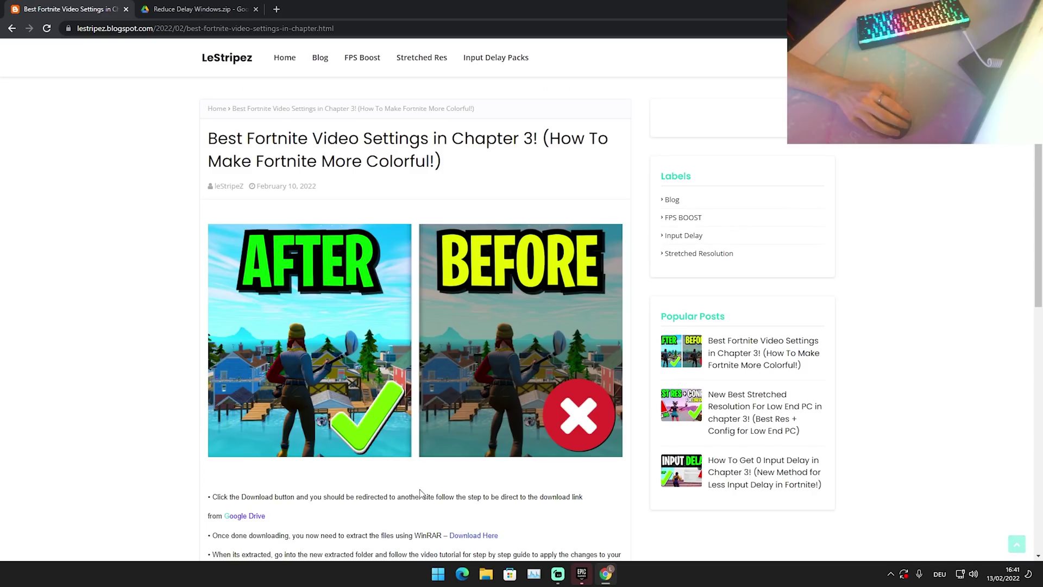